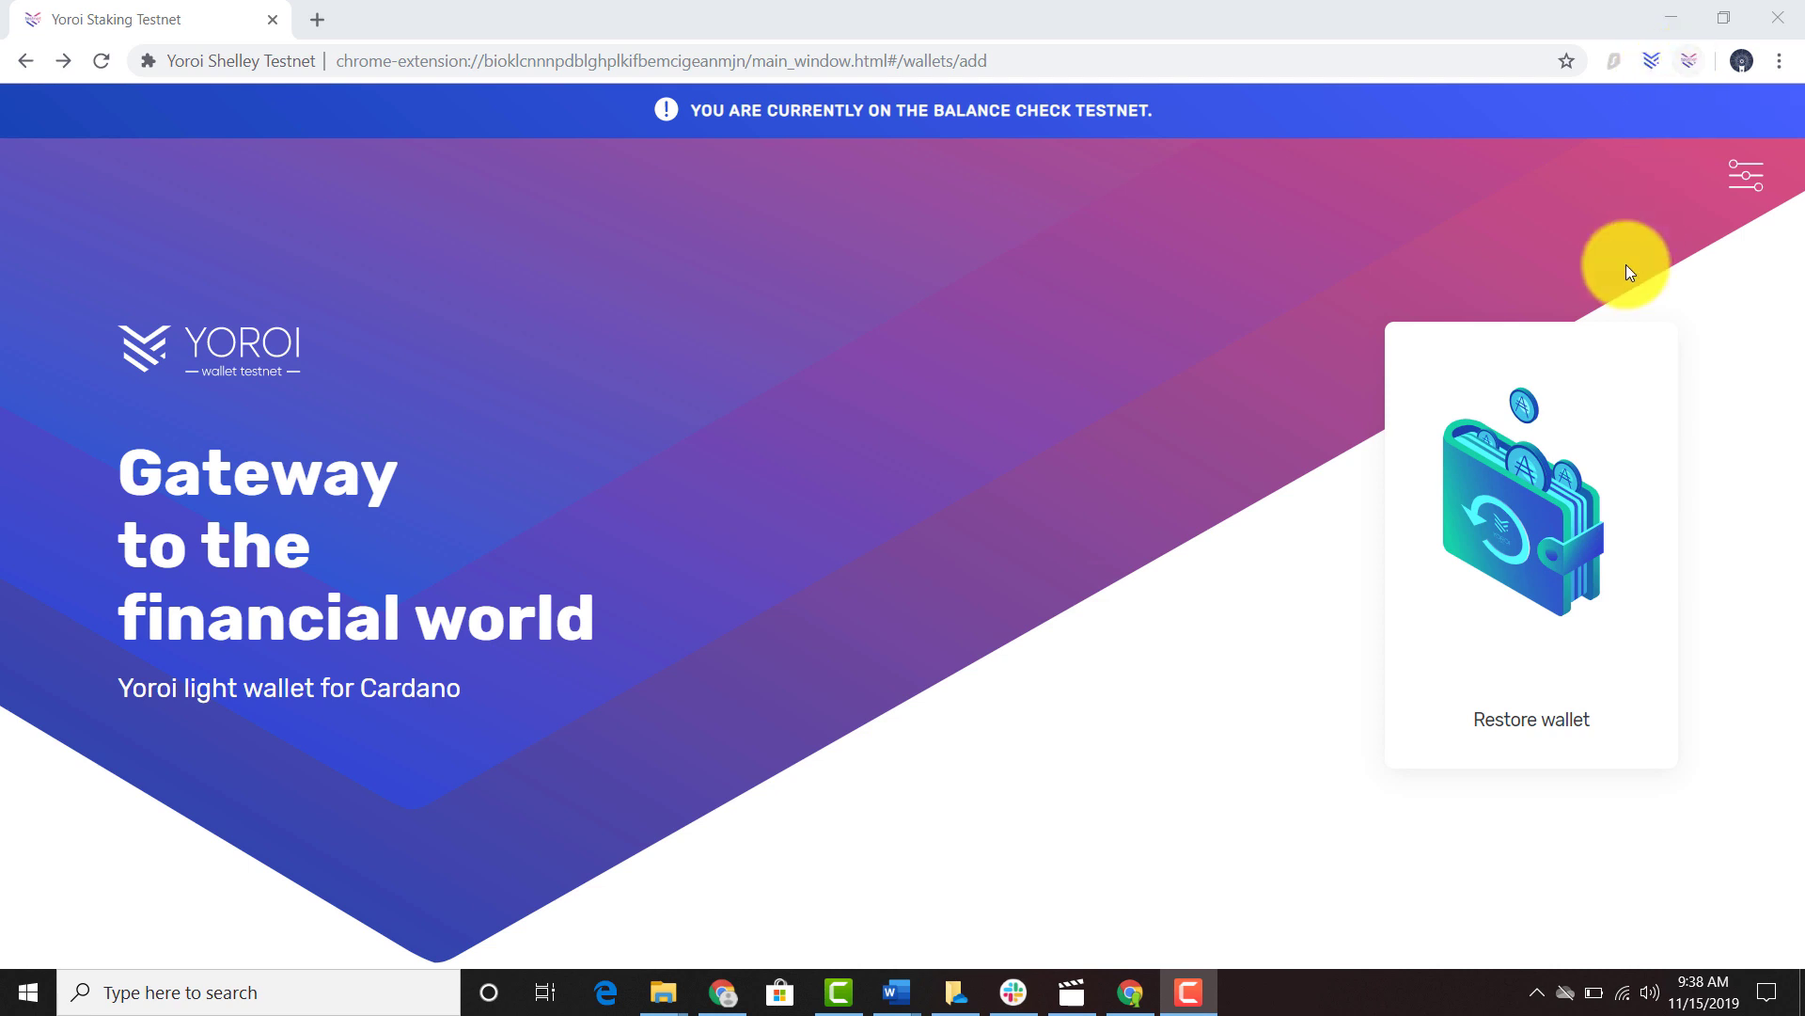
Choose Restore wallet and check funds from a Yoroi Paper Wallet
left_click(1544, 499)
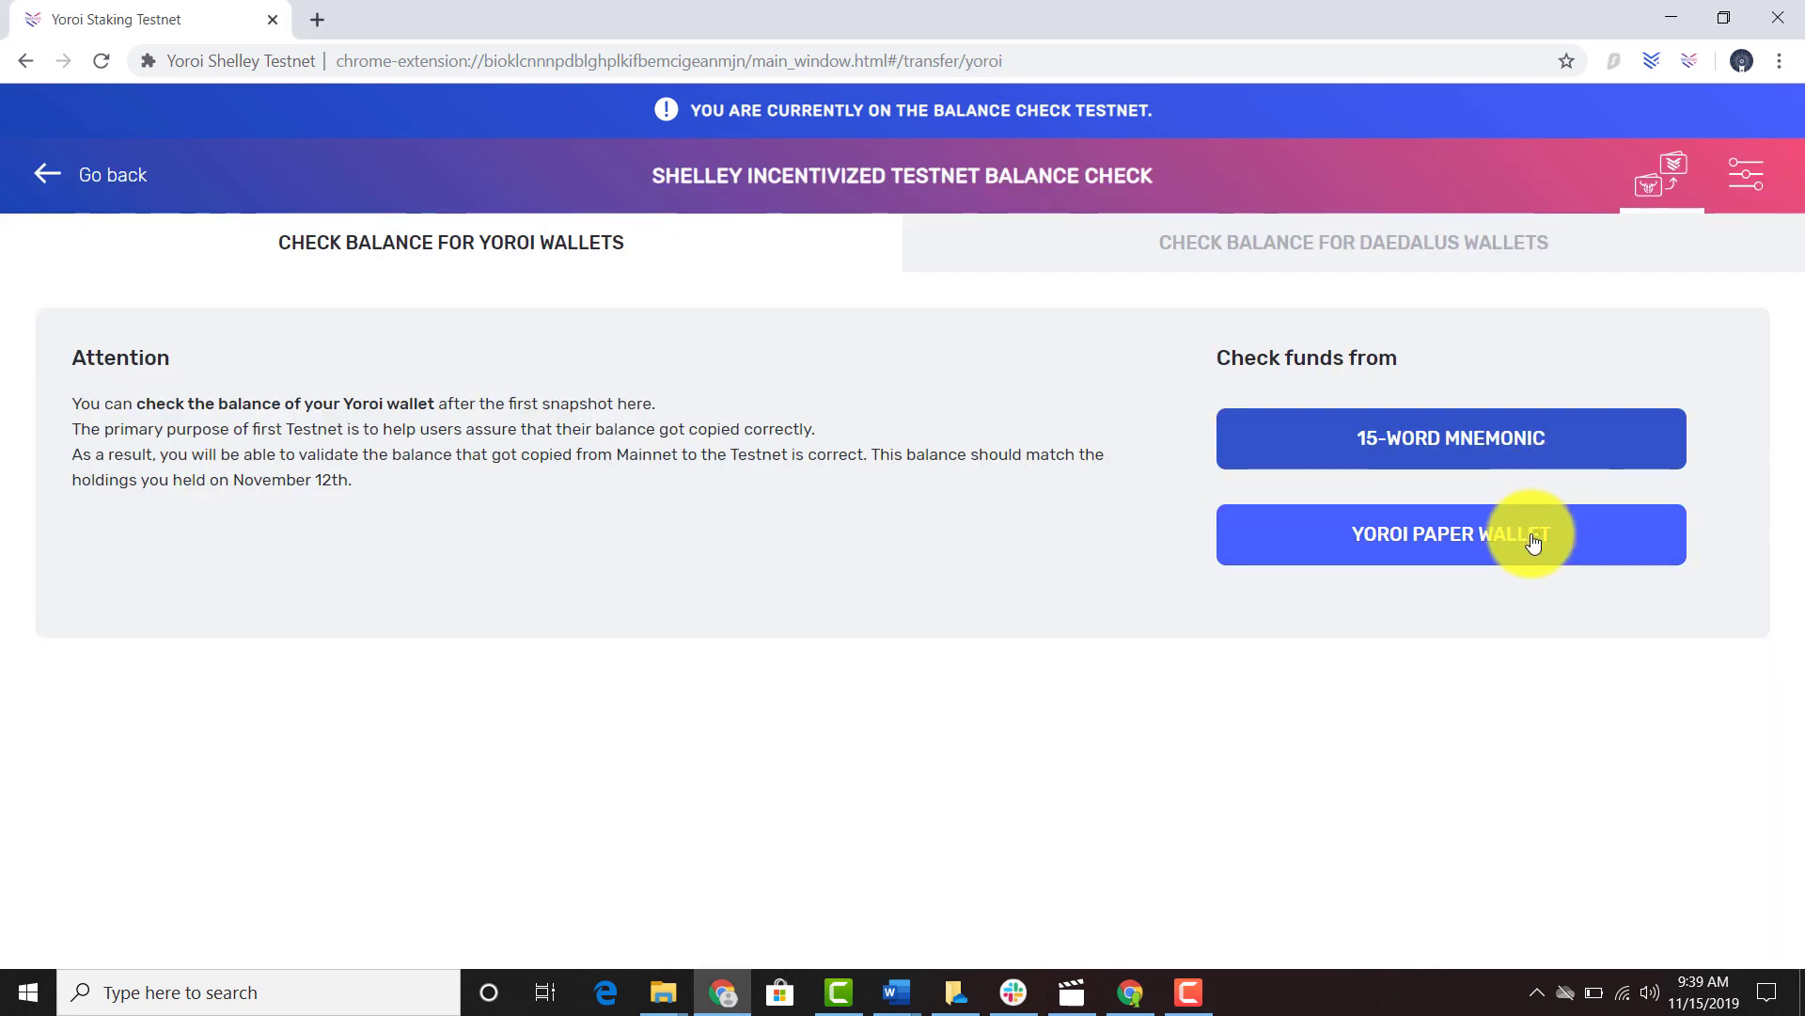
left_click(1533, 544)
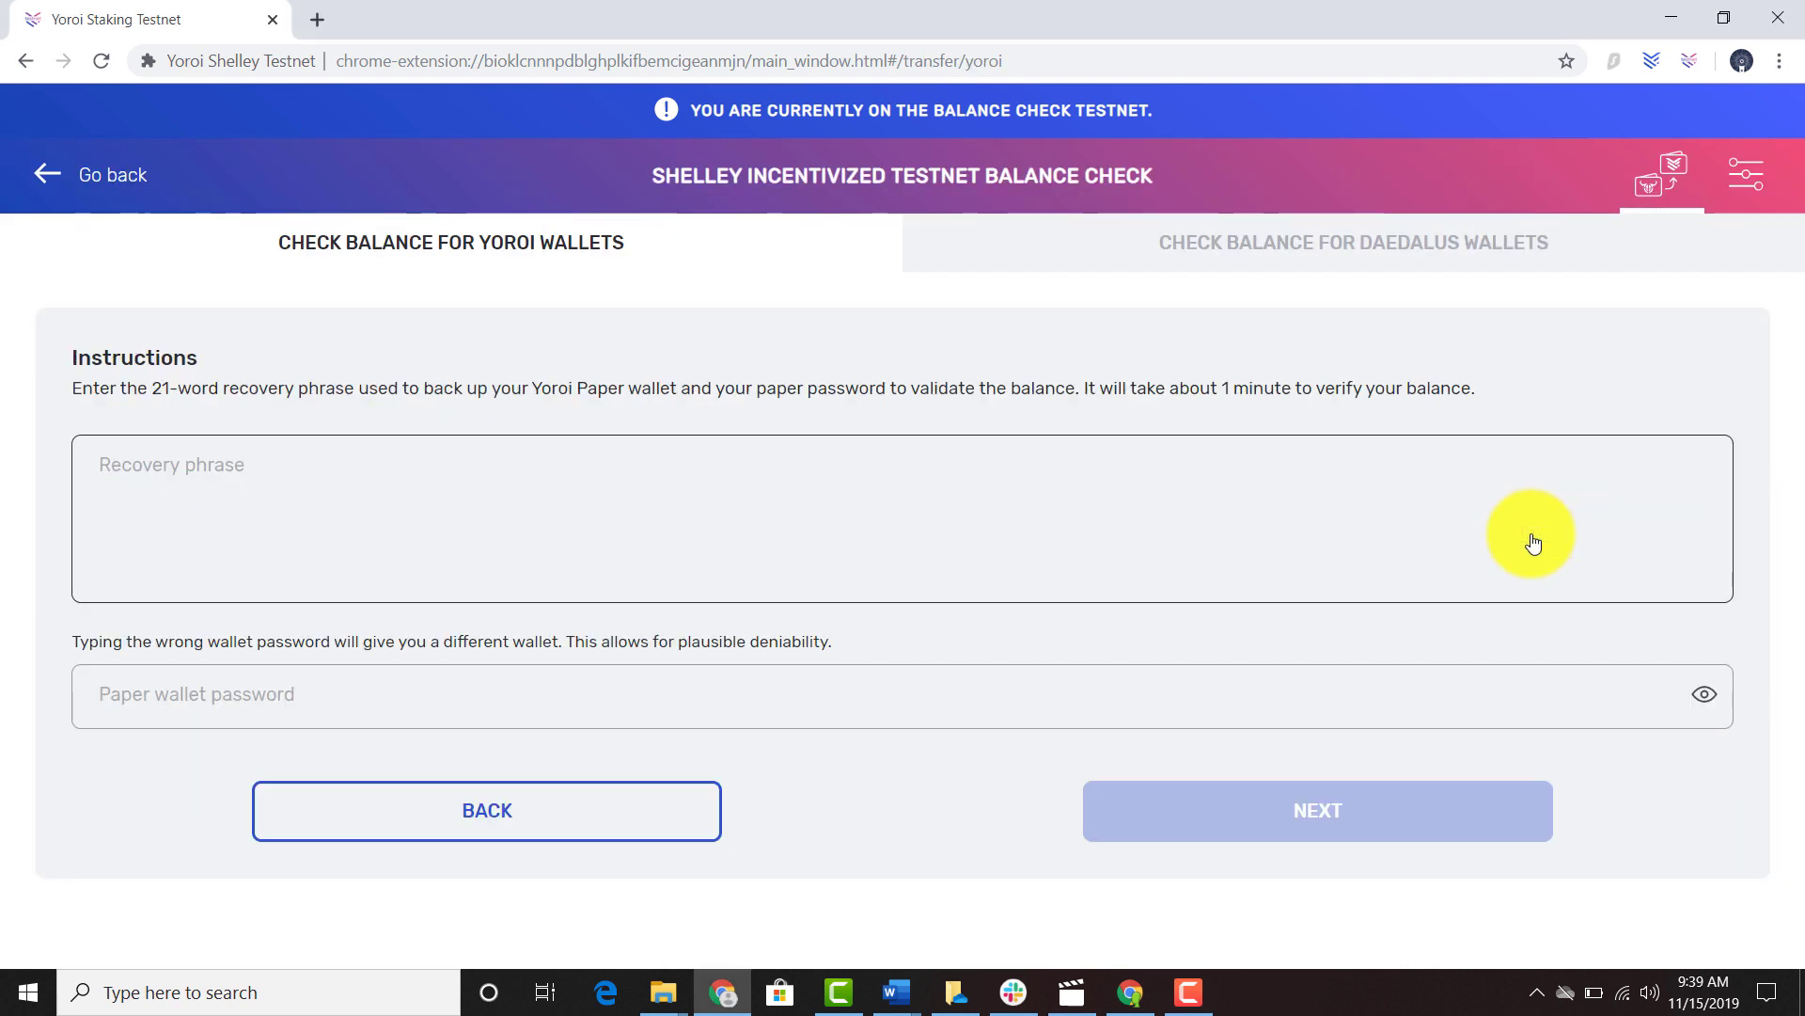
Start entering the 21-word recovery phrase in the Recovery phrase field
left_click(1533, 541)
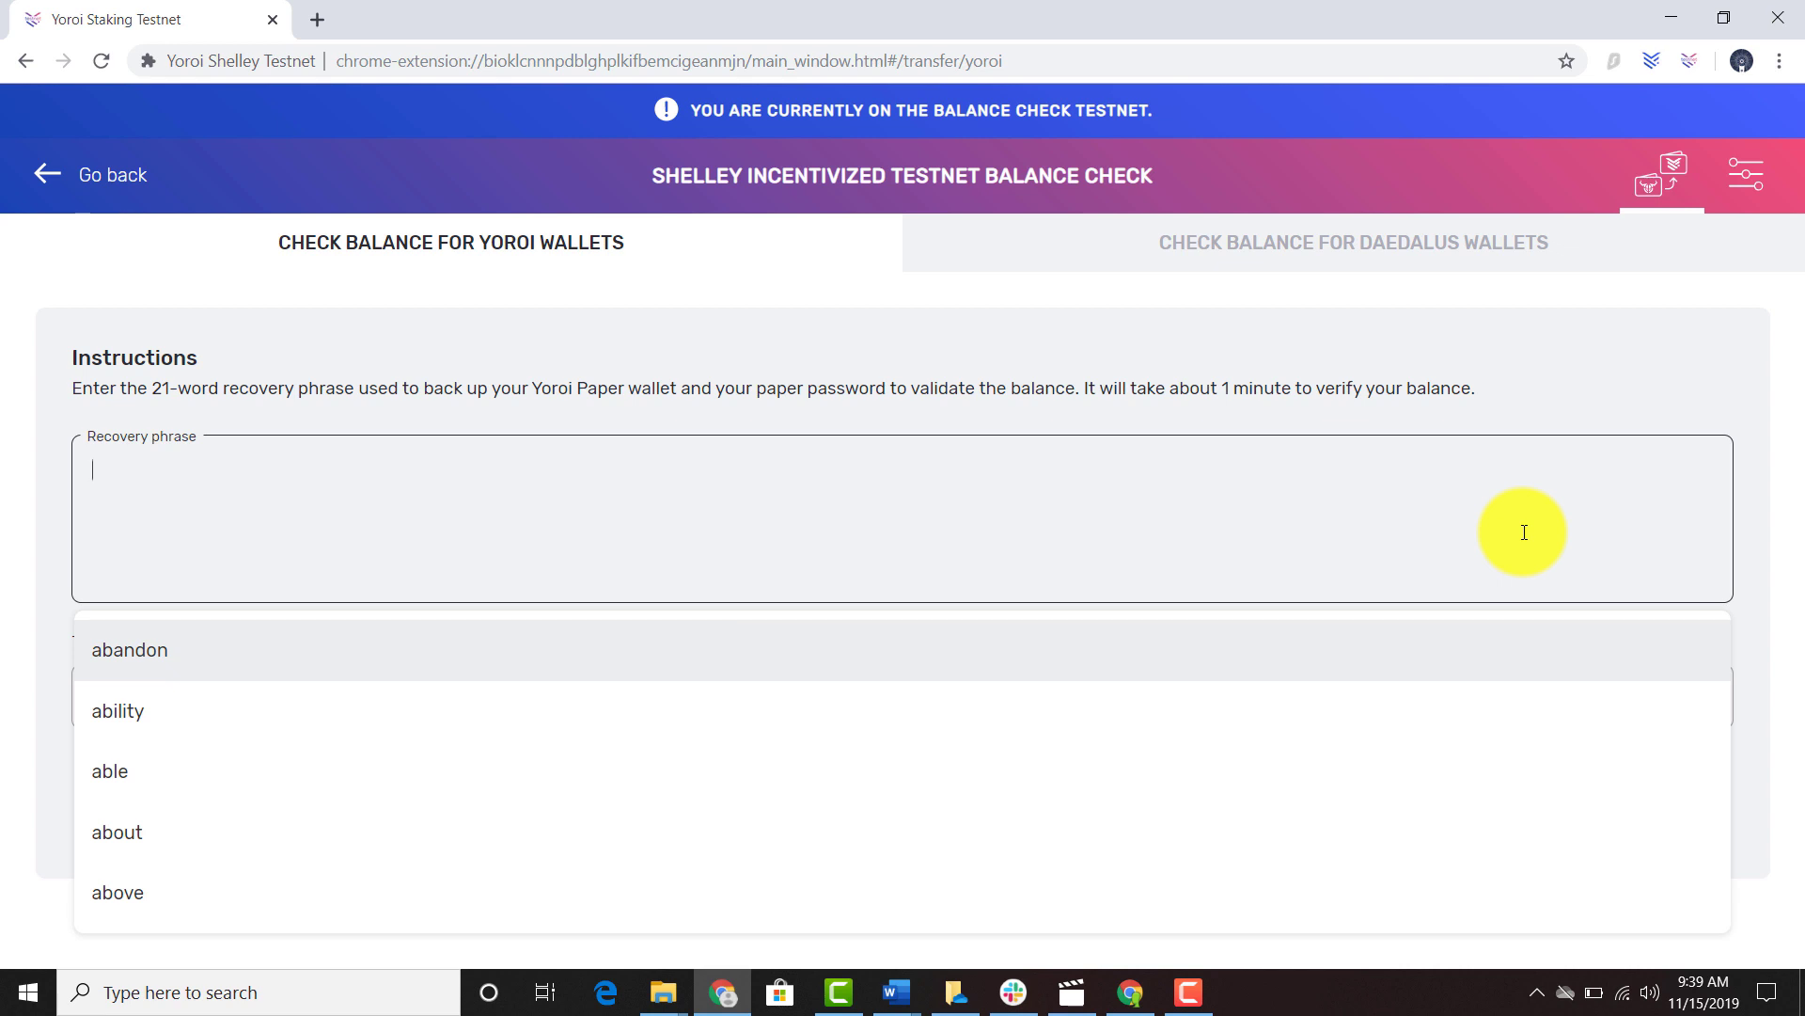
type("word ")
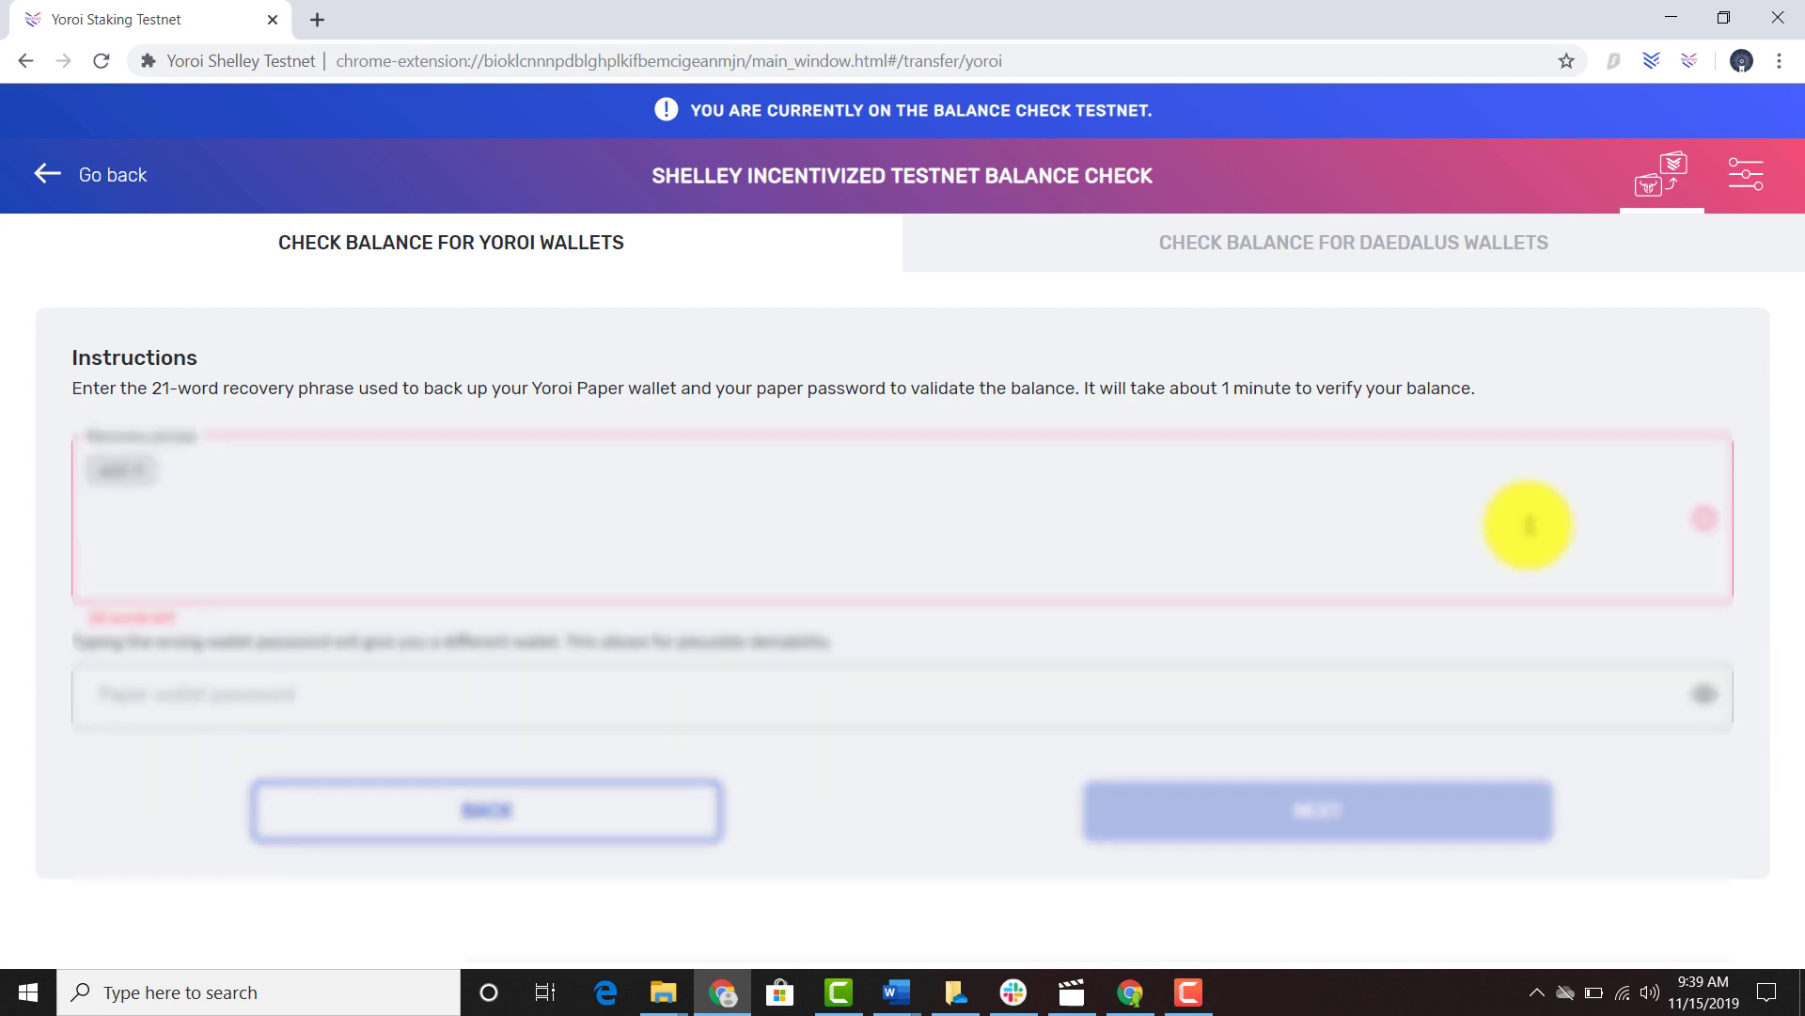
type("word word word word word word ")
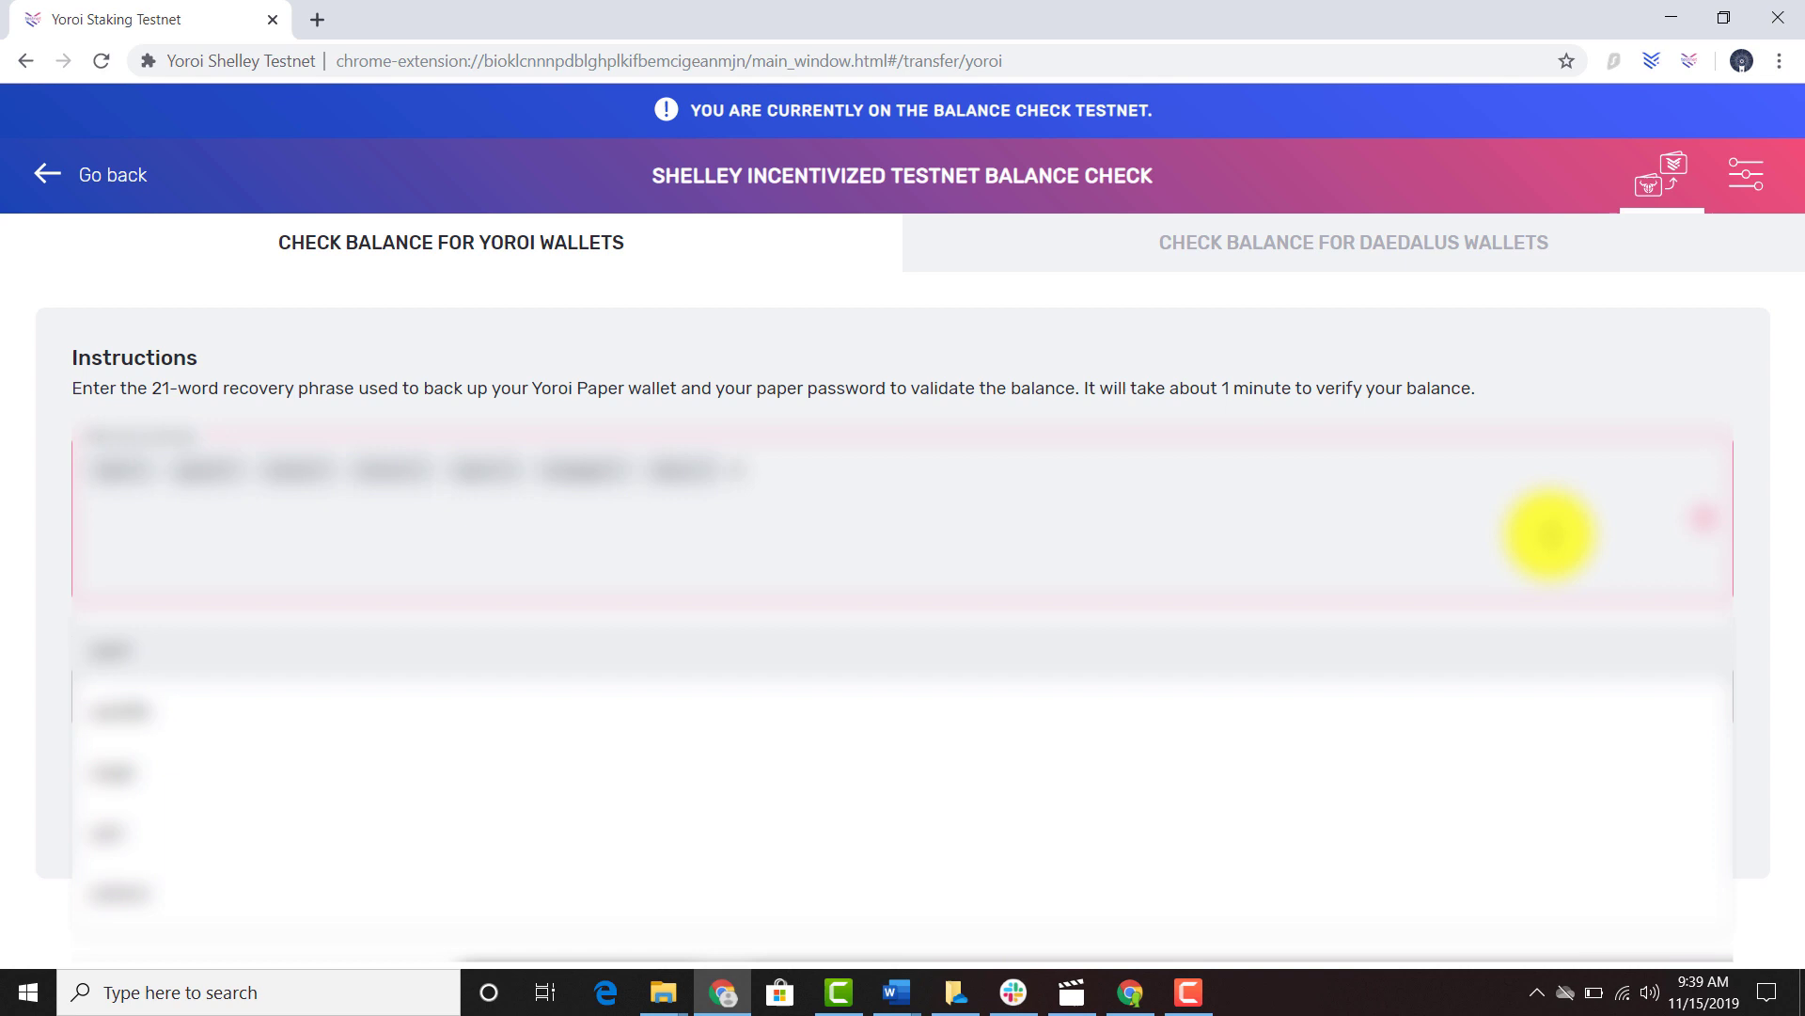
type("word word word word word ")
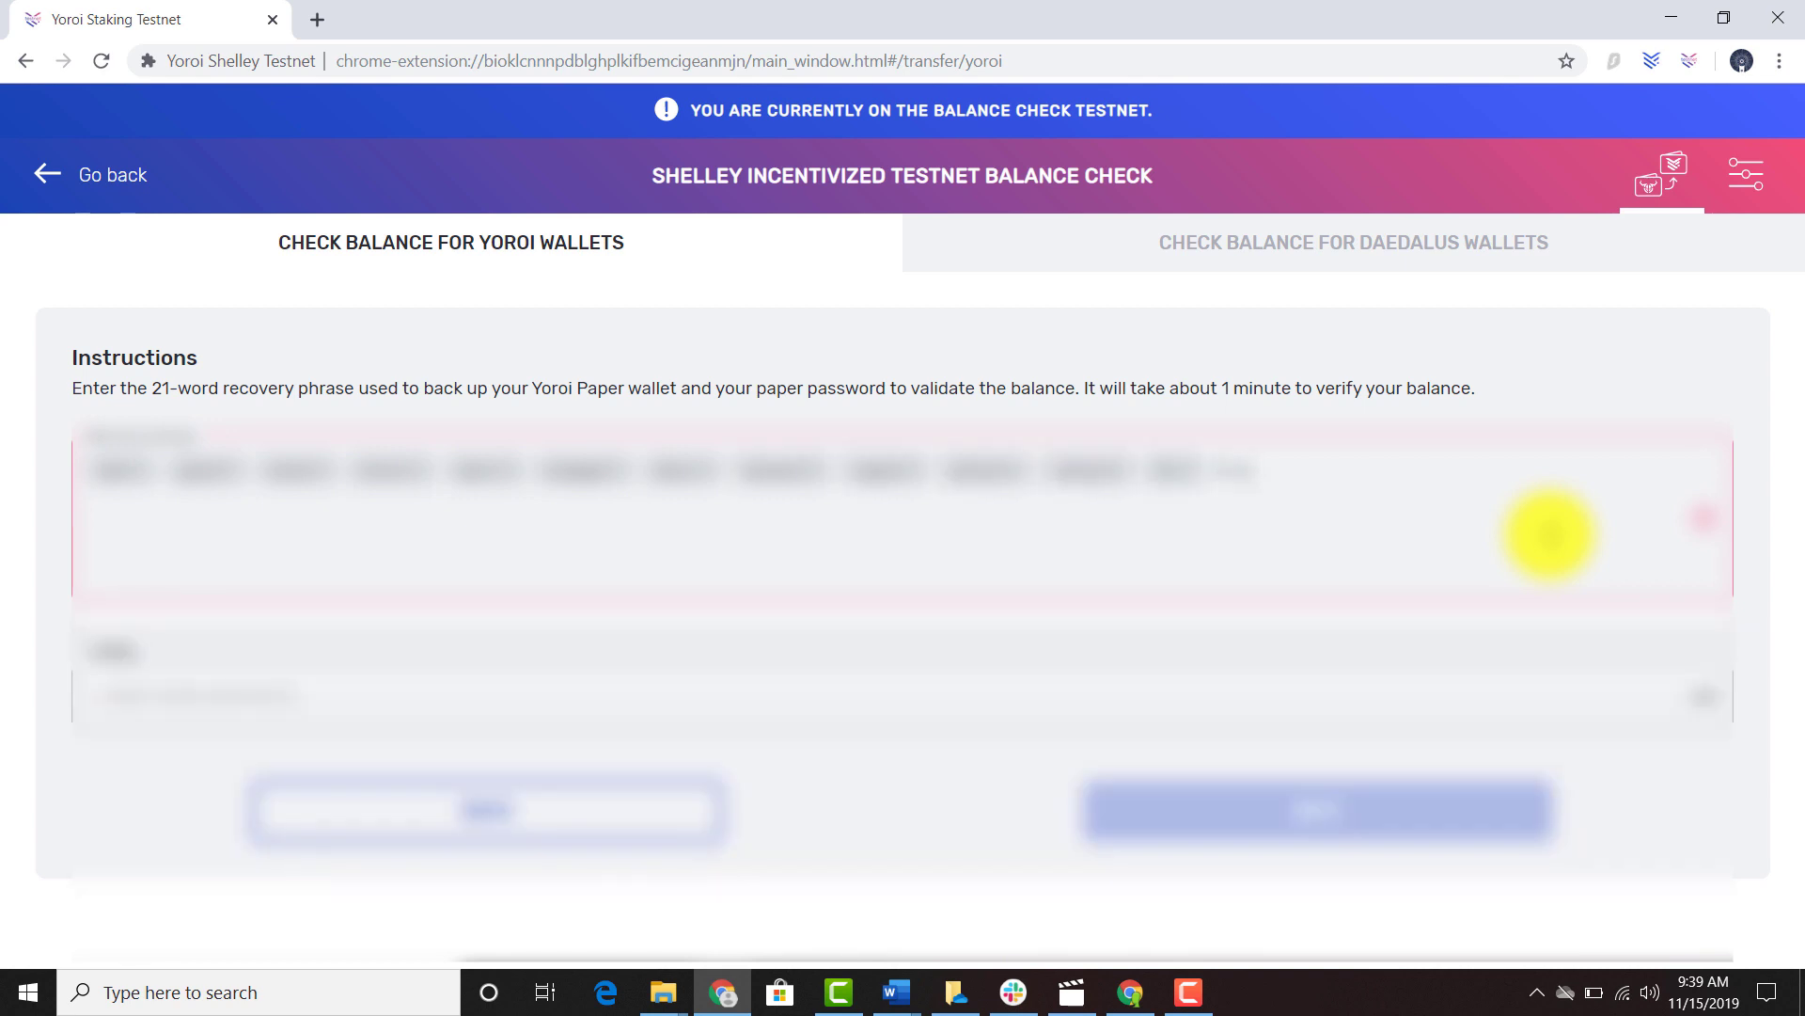
type("word word word word word word ")
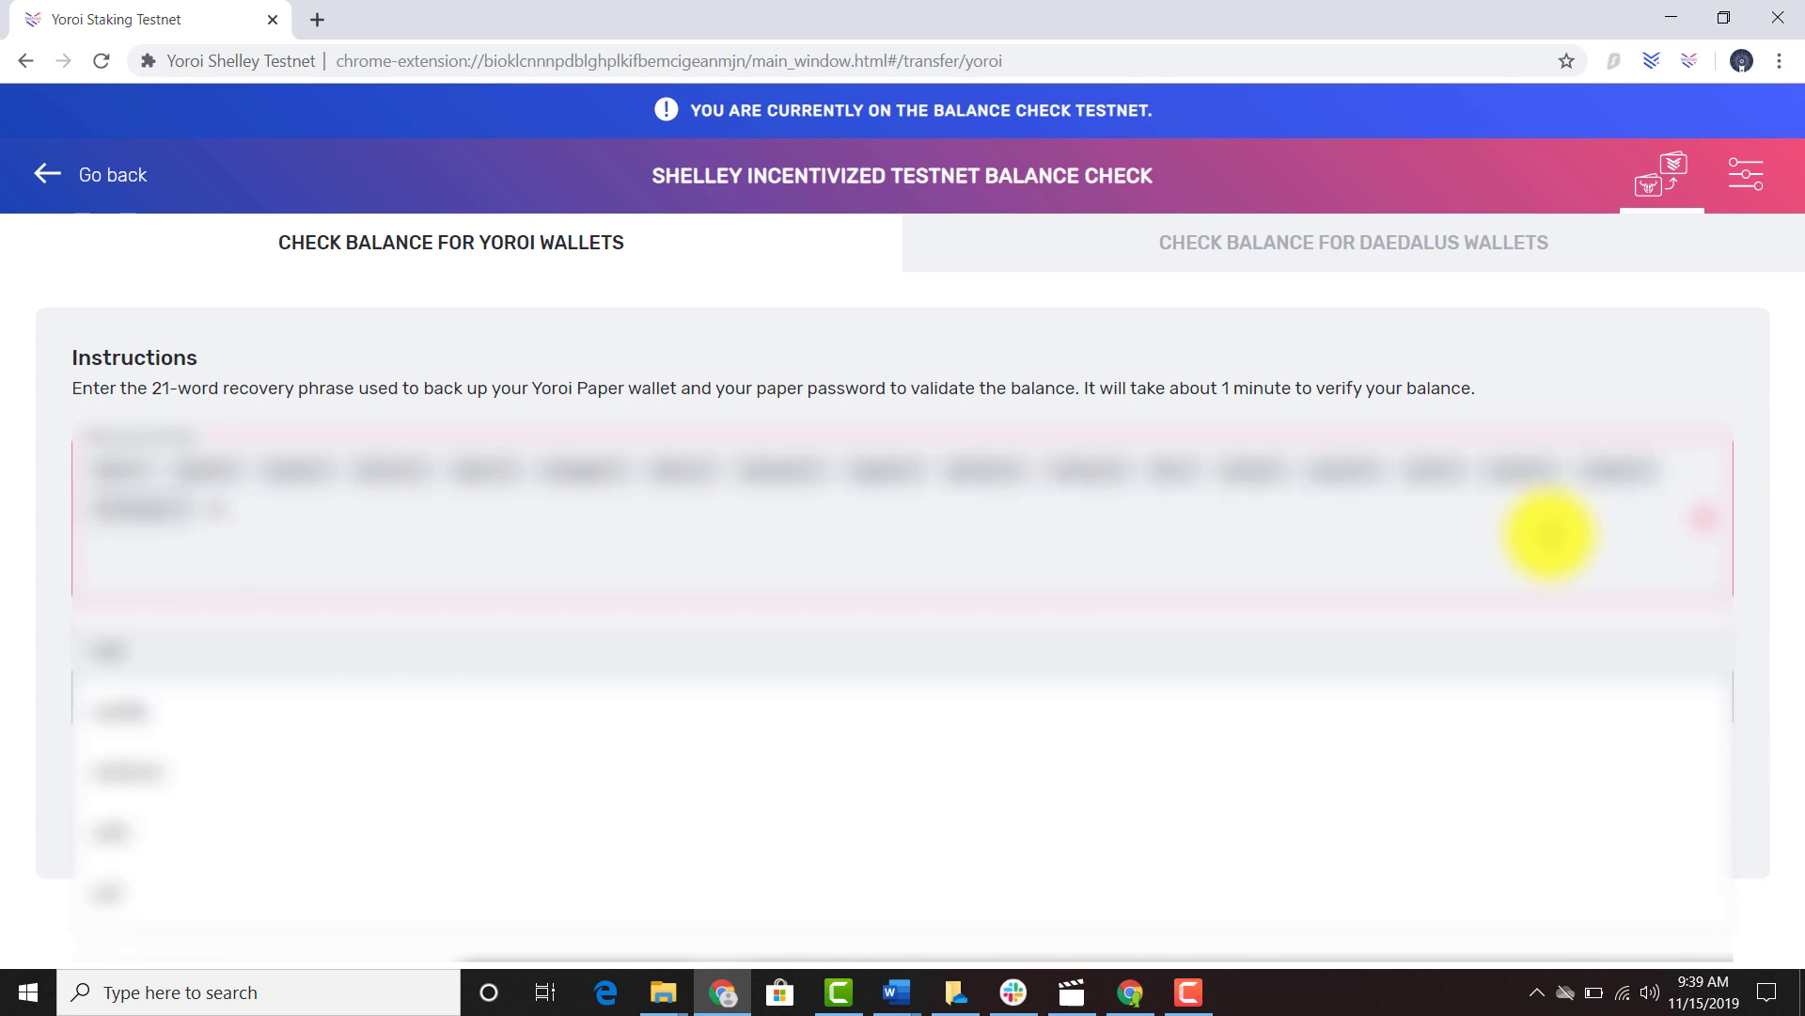
type("word word word")
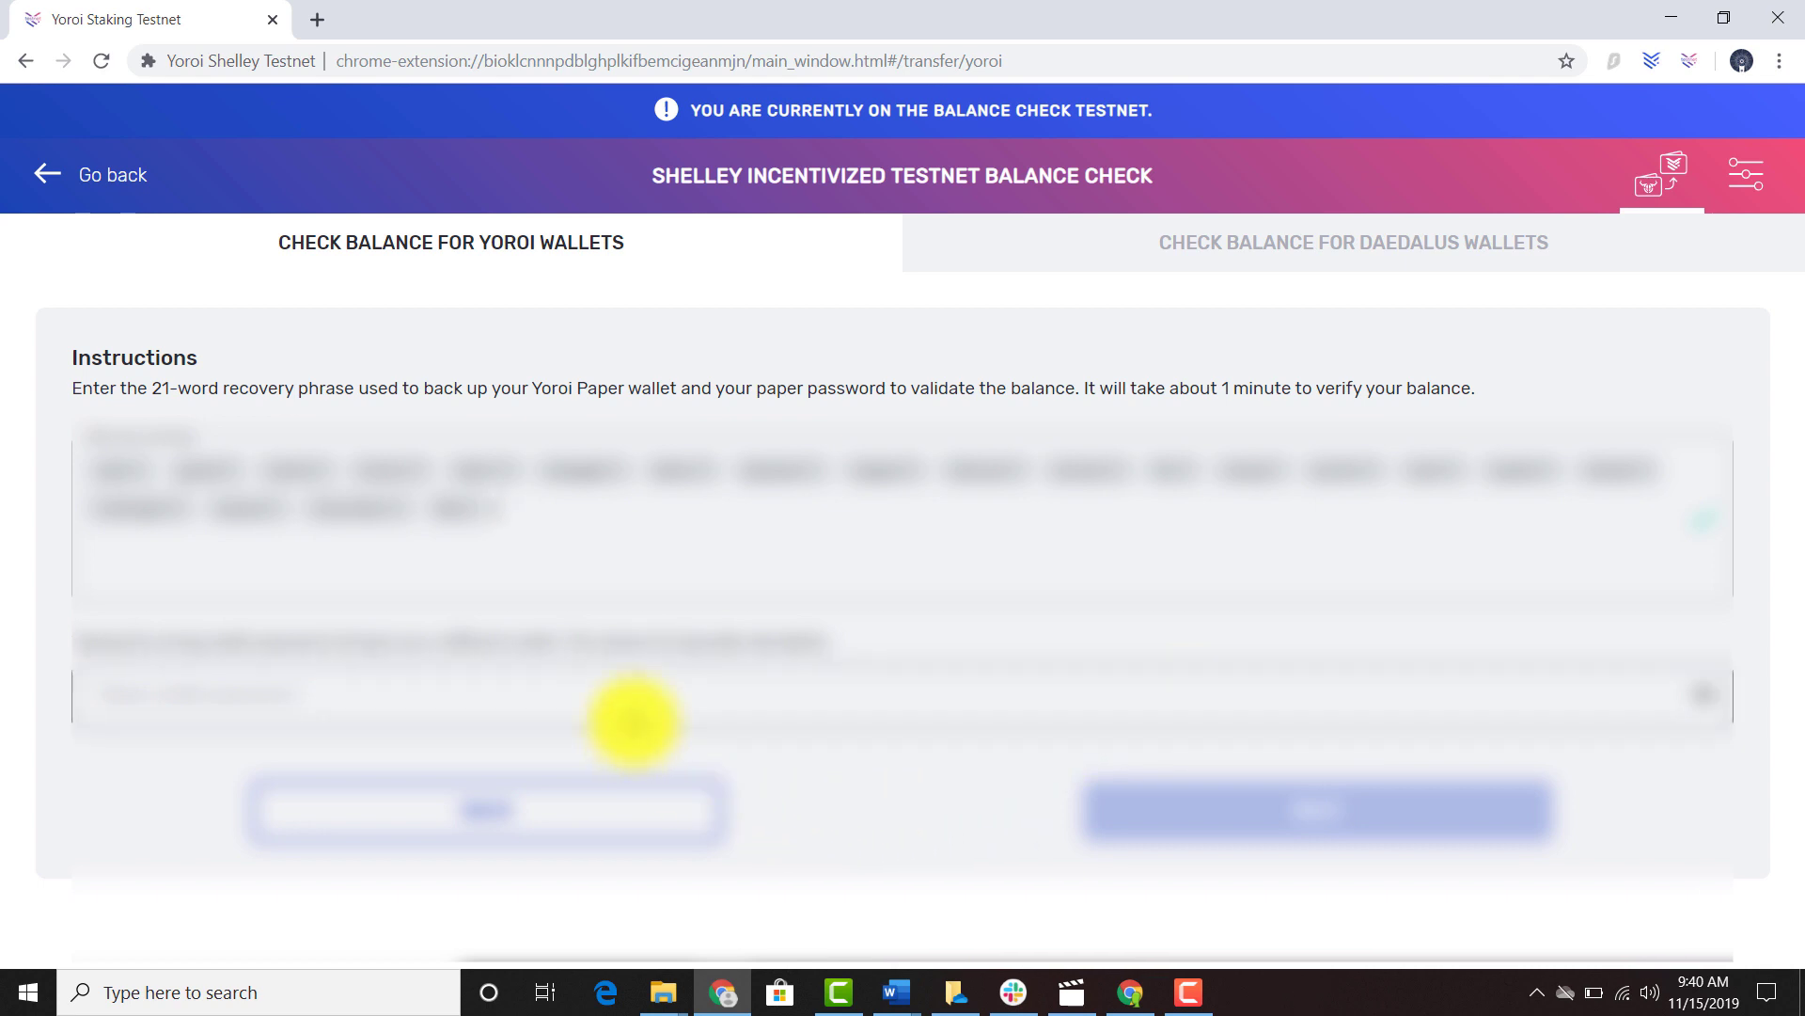
Paste the paper wallet password and continue to the Verify Restored Wallet dialog
left_click(636, 716)
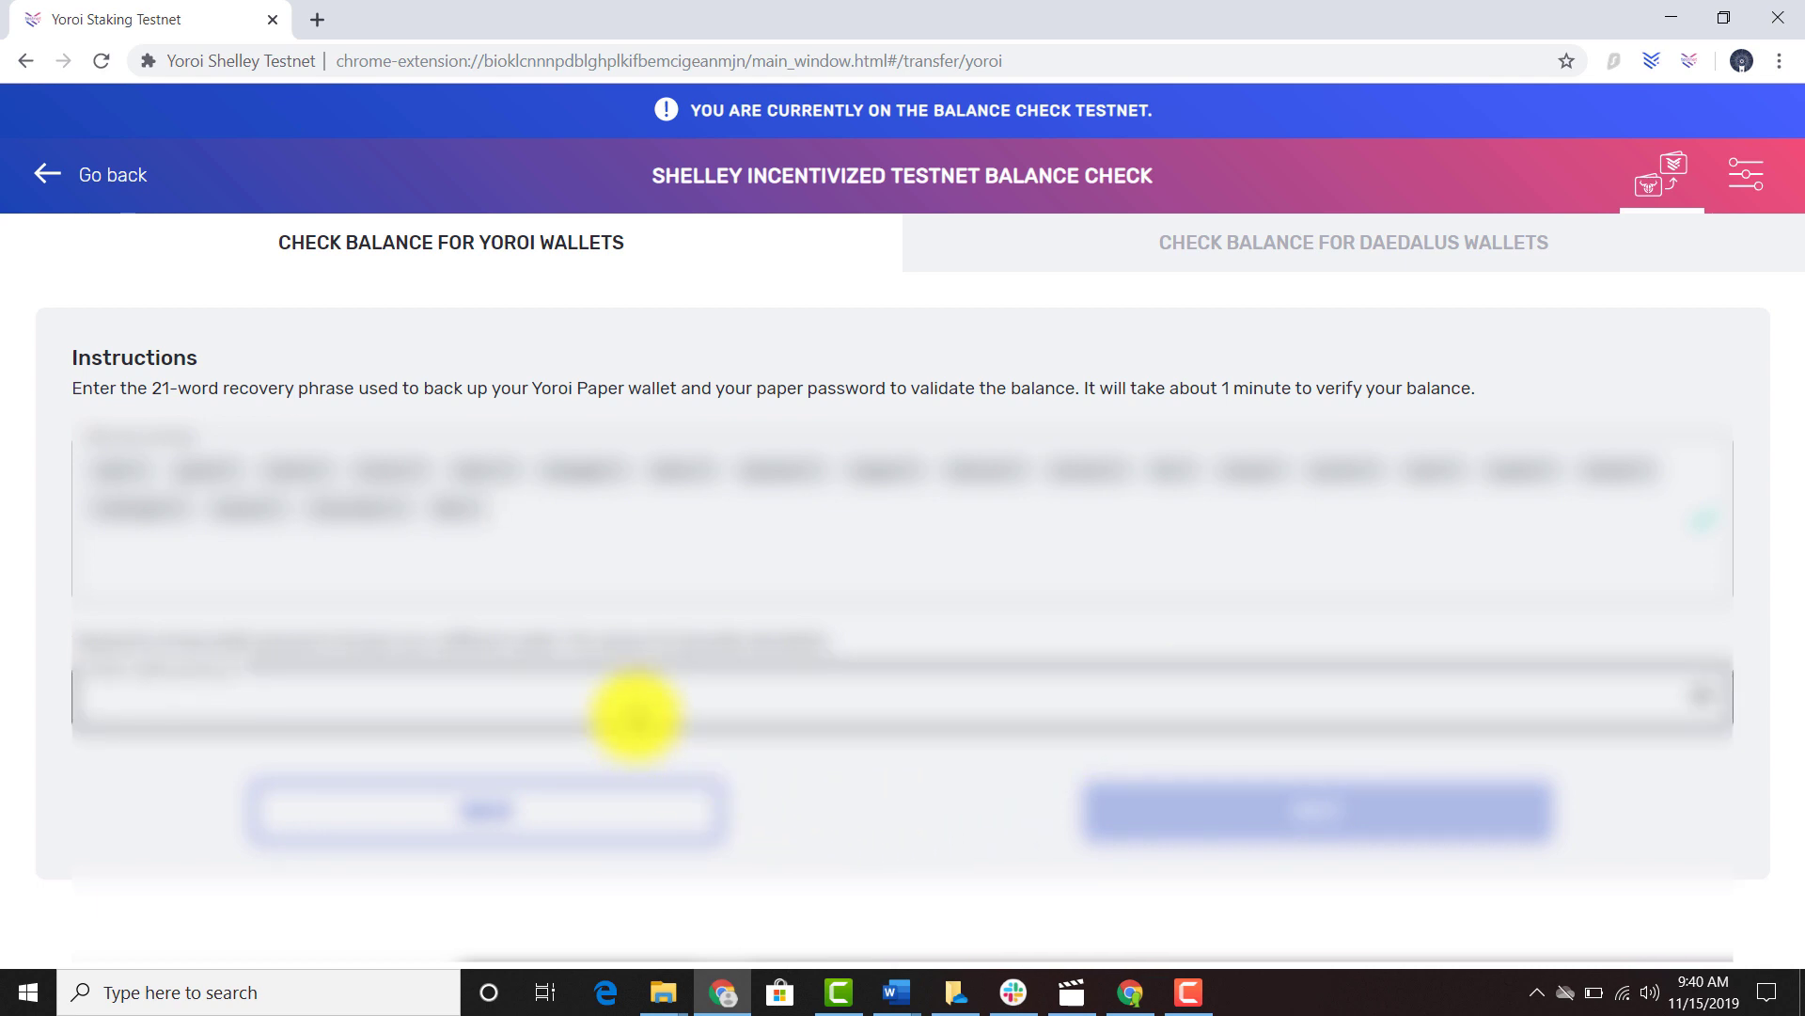
key("ctrl+v")
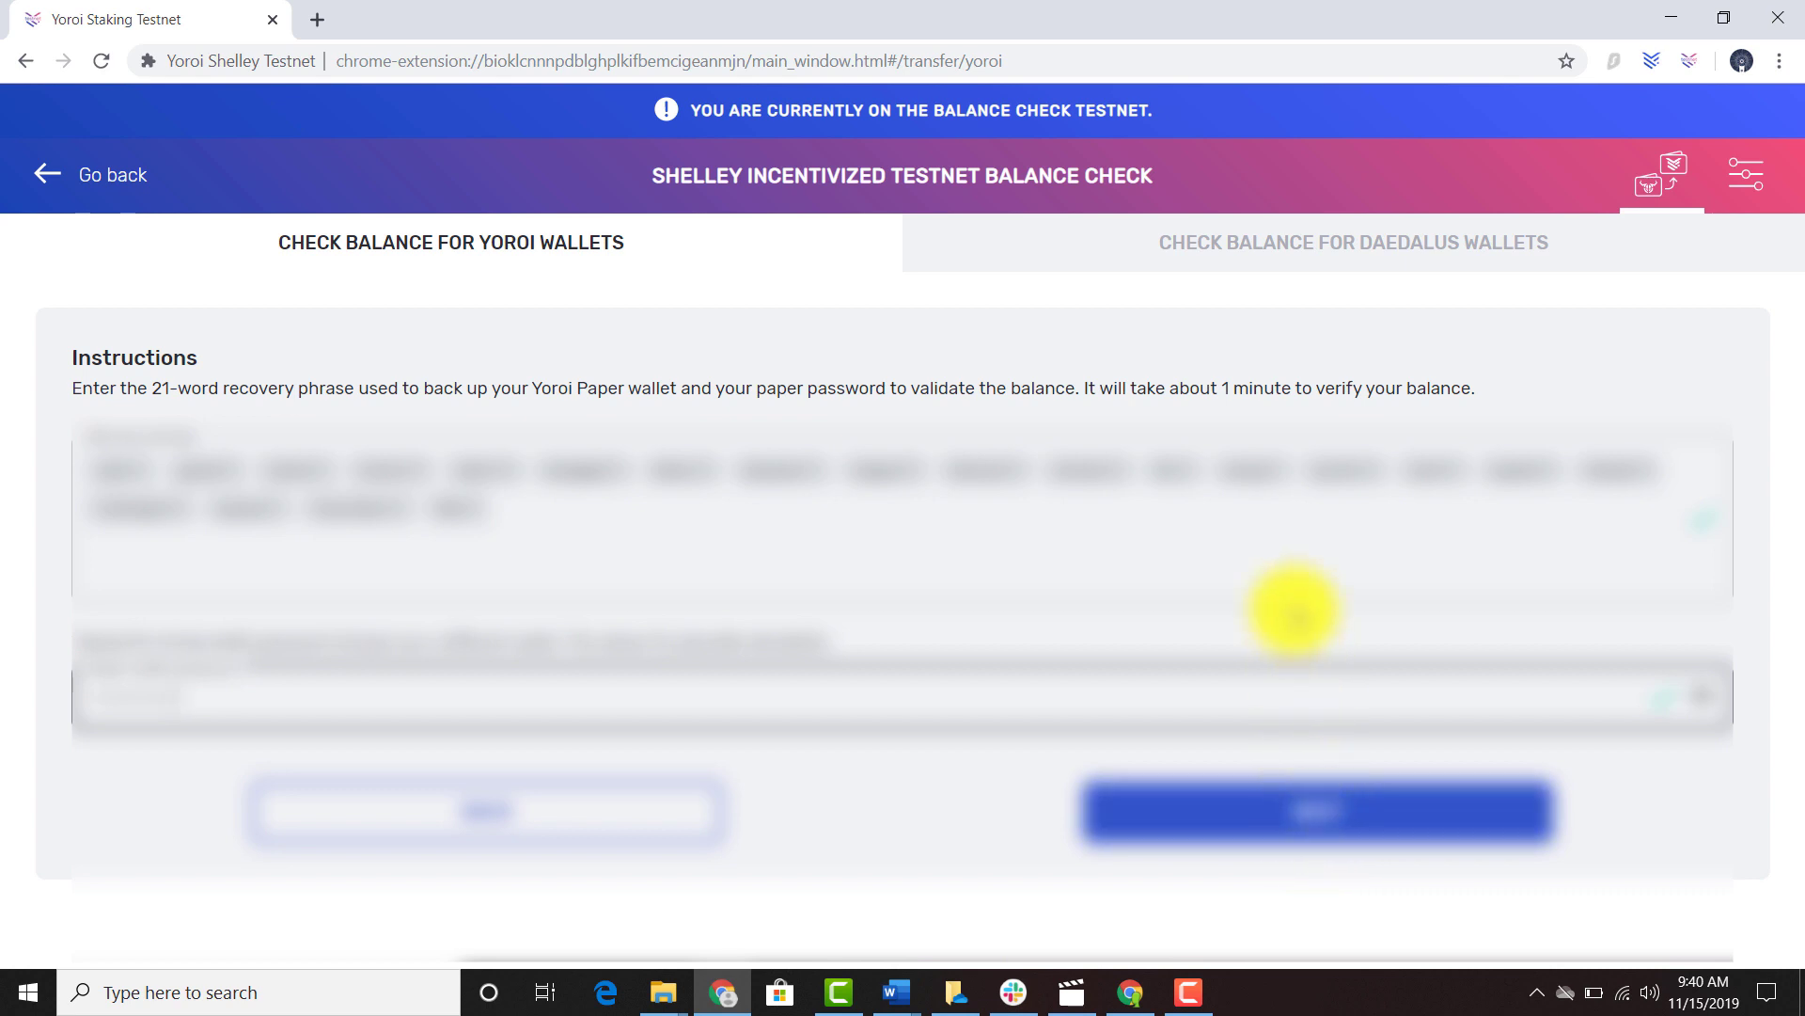
left_click(1297, 806)
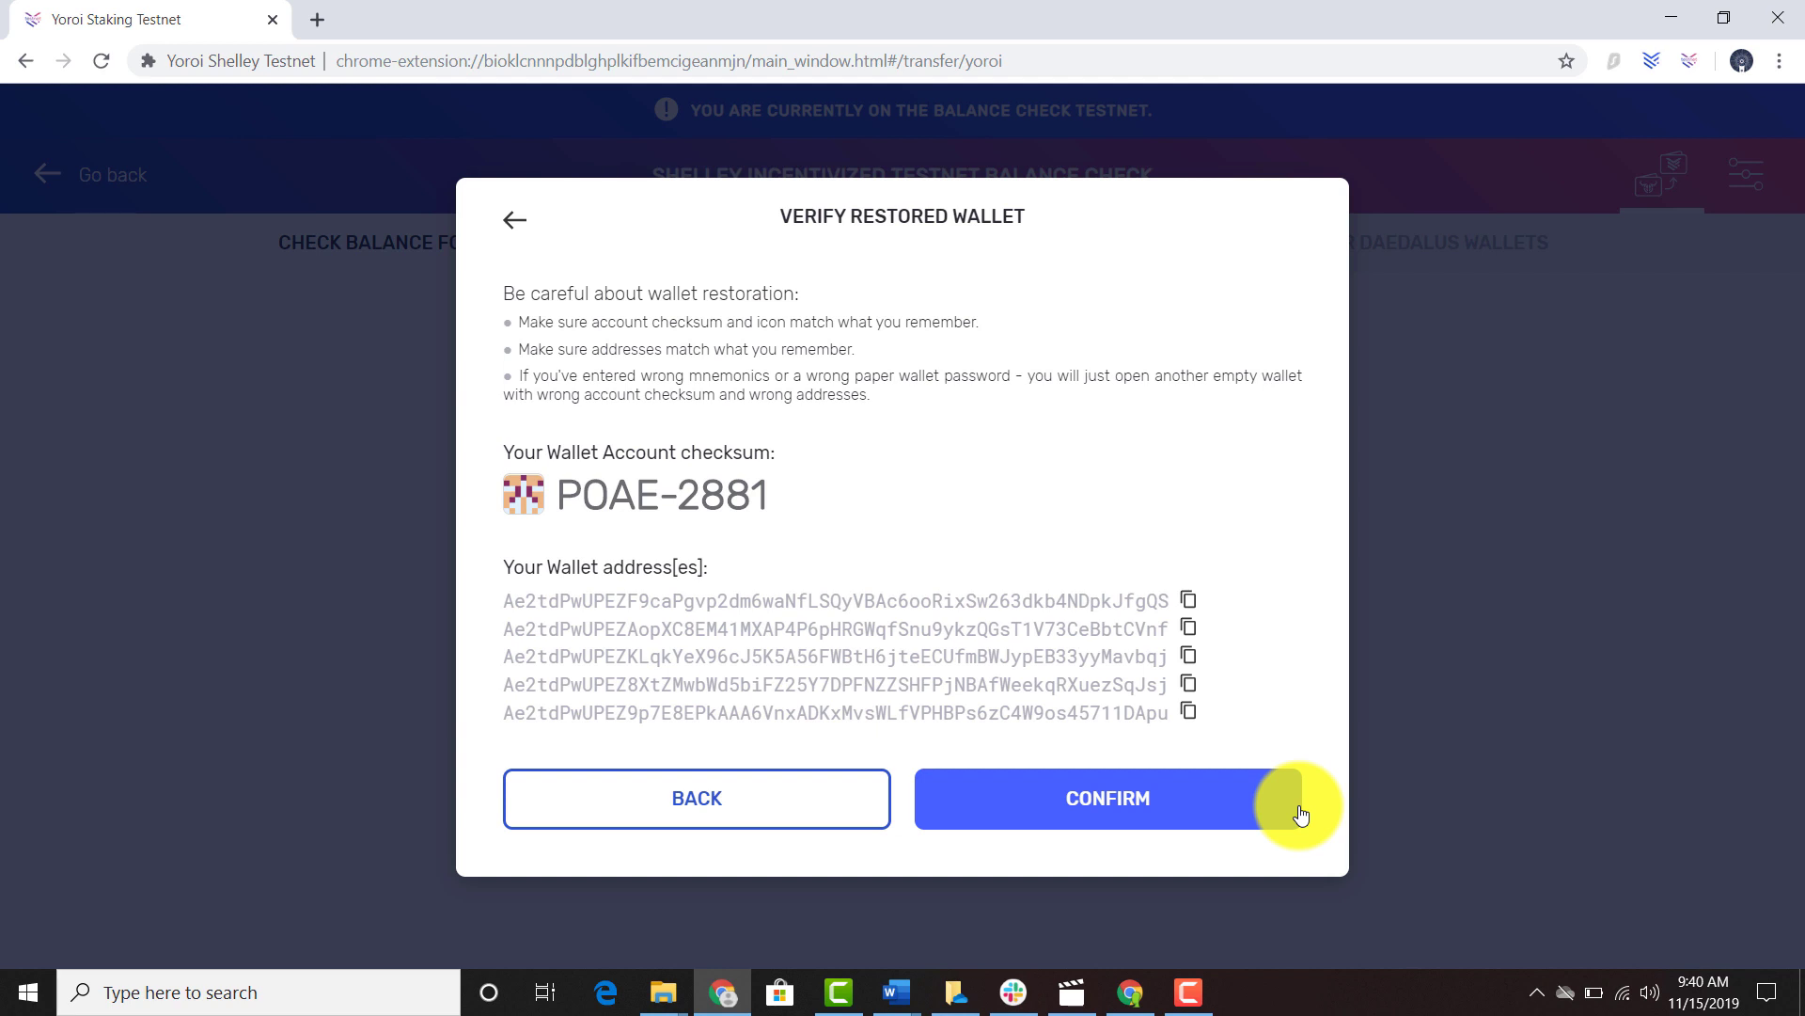
Confirm the restored wallet and highlight the recovered 50.000000 ADA balance
left_click(1237, 800)
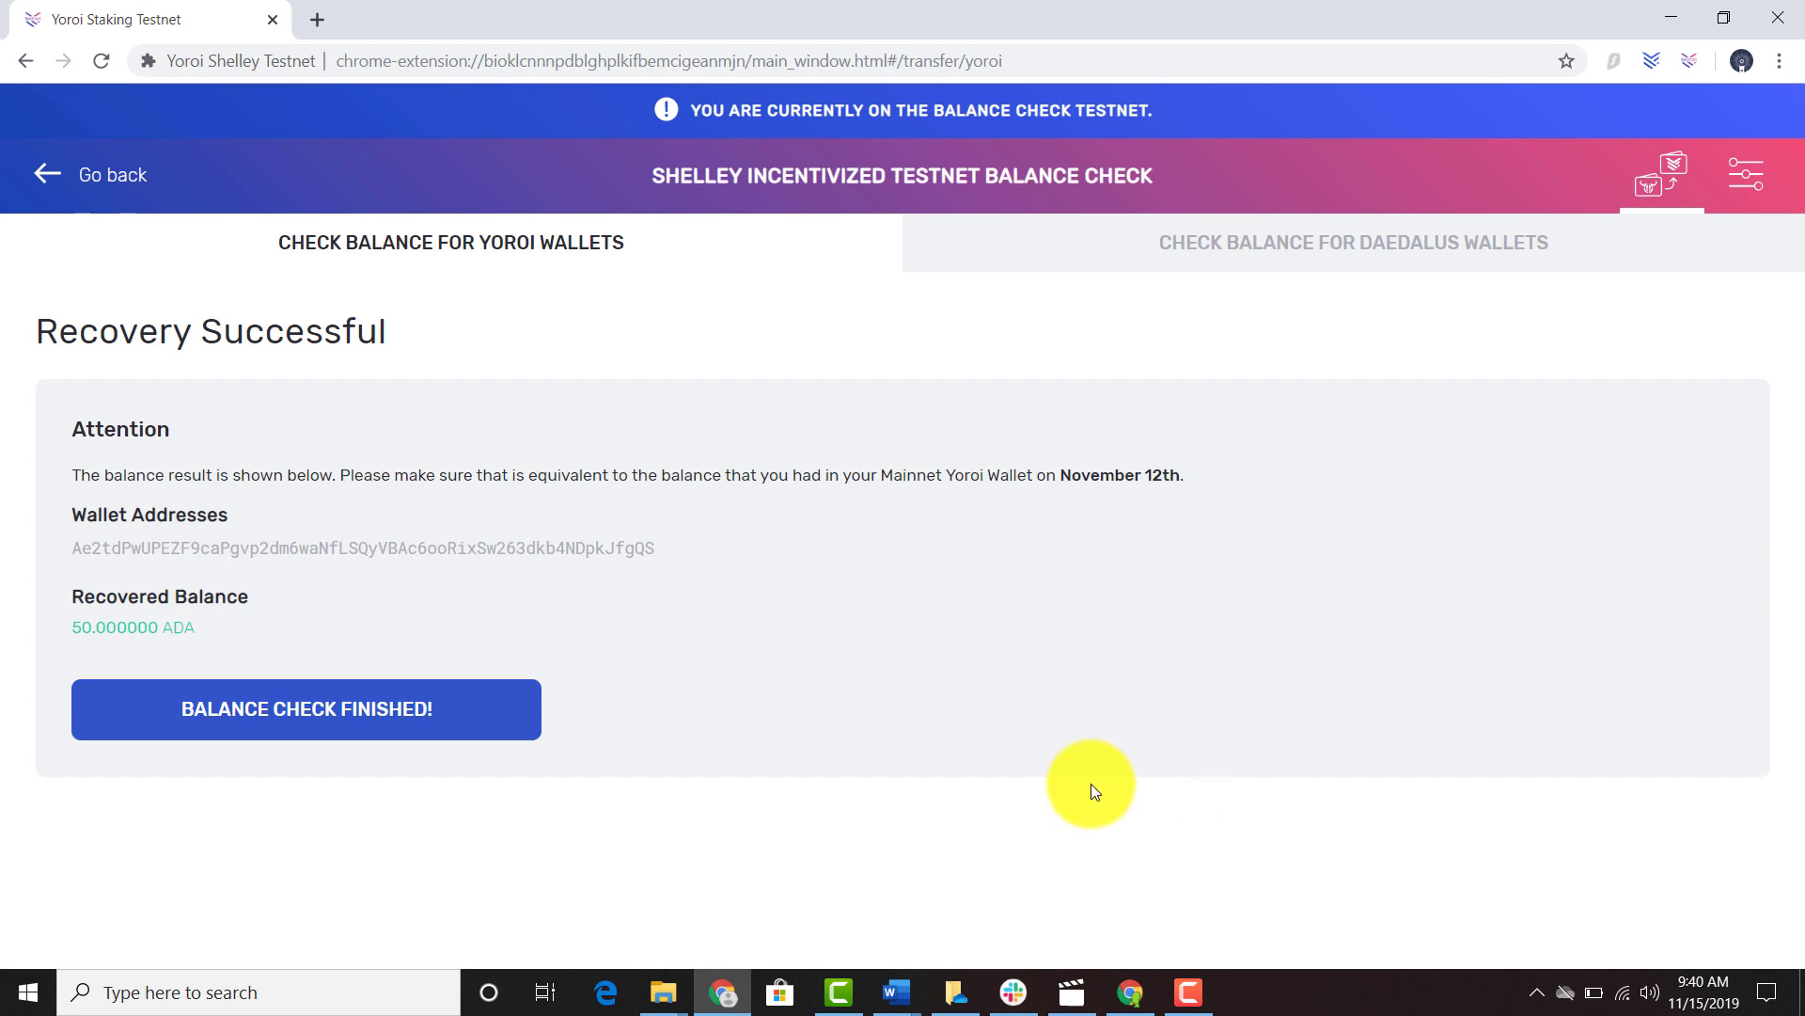
left_click_drag(248, 626, 60, 635)
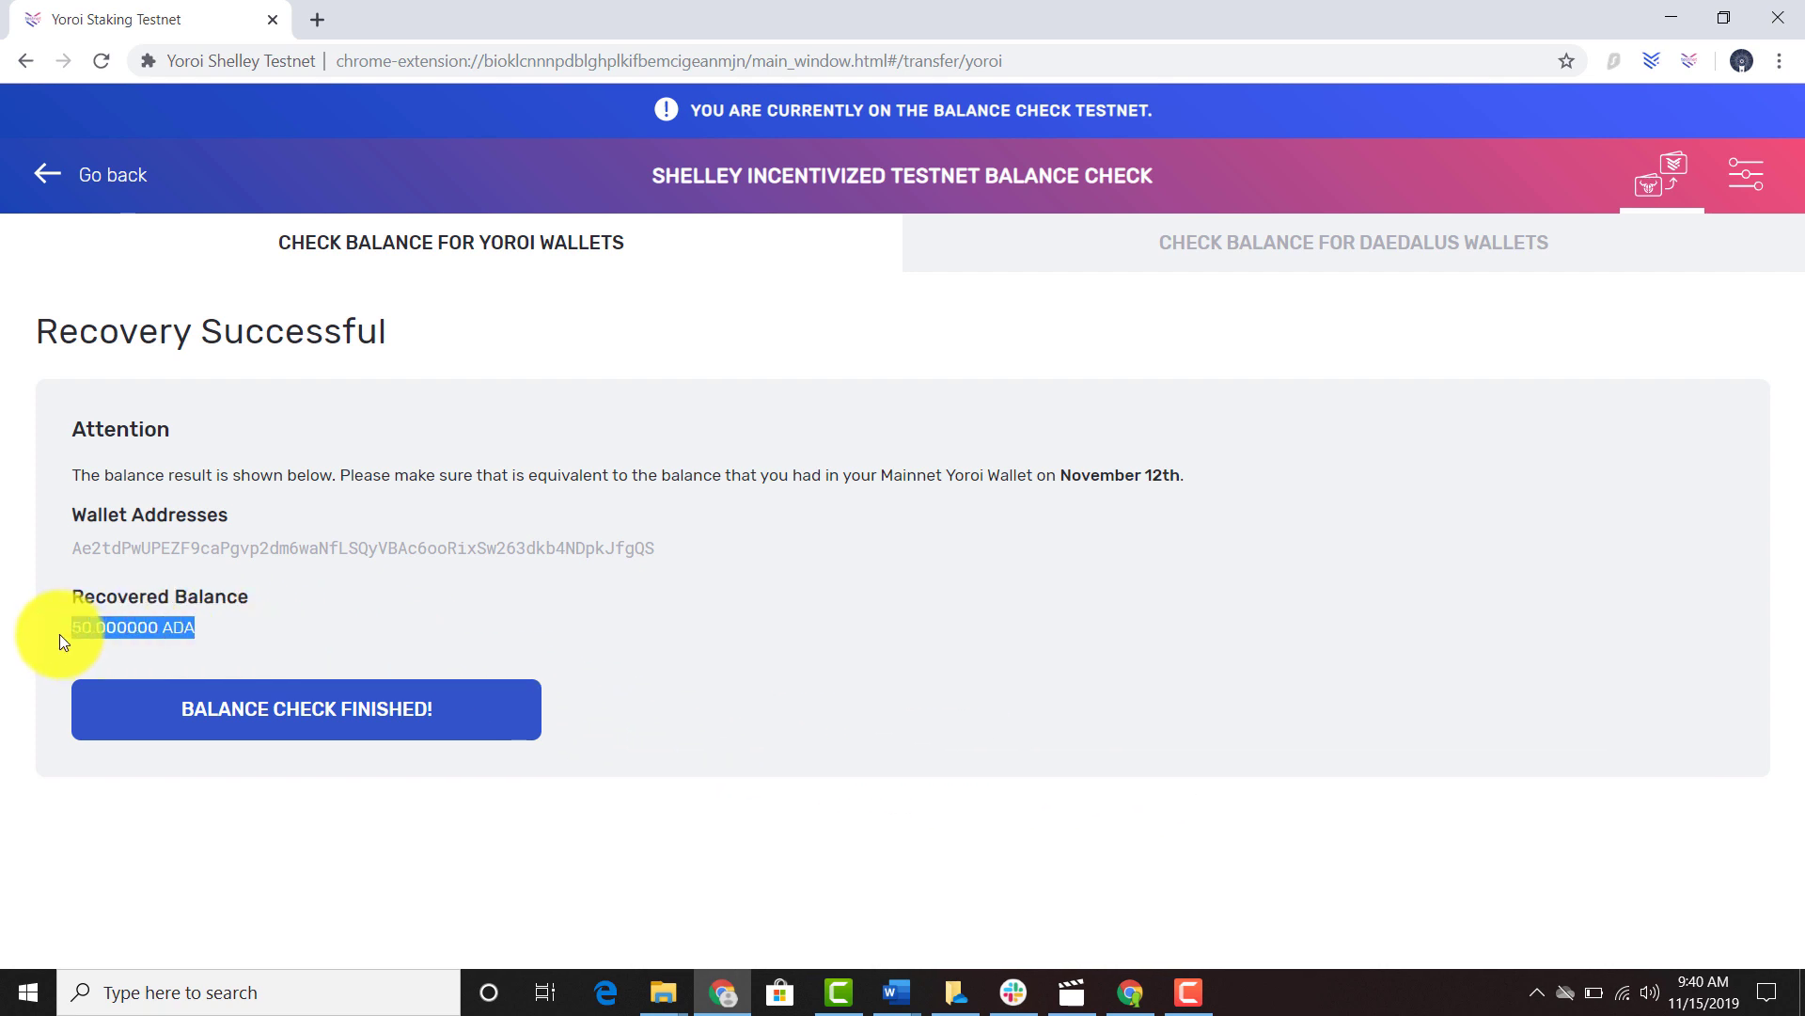